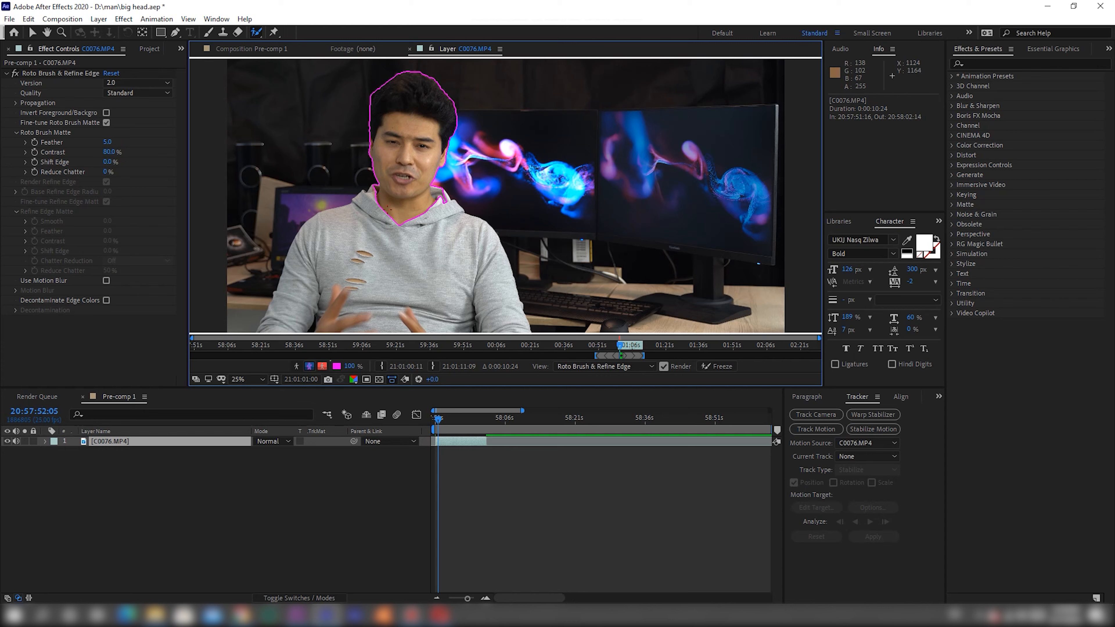
# Step: Refine the Roto Brush selection to cover only the head, subtracting the neck and hoodie collar and touching up the jaw and hair edges
pyautogui.moveTo(383, 212); pyautogui.dragTo(430, 213)
pyautogui.click(246, 380)
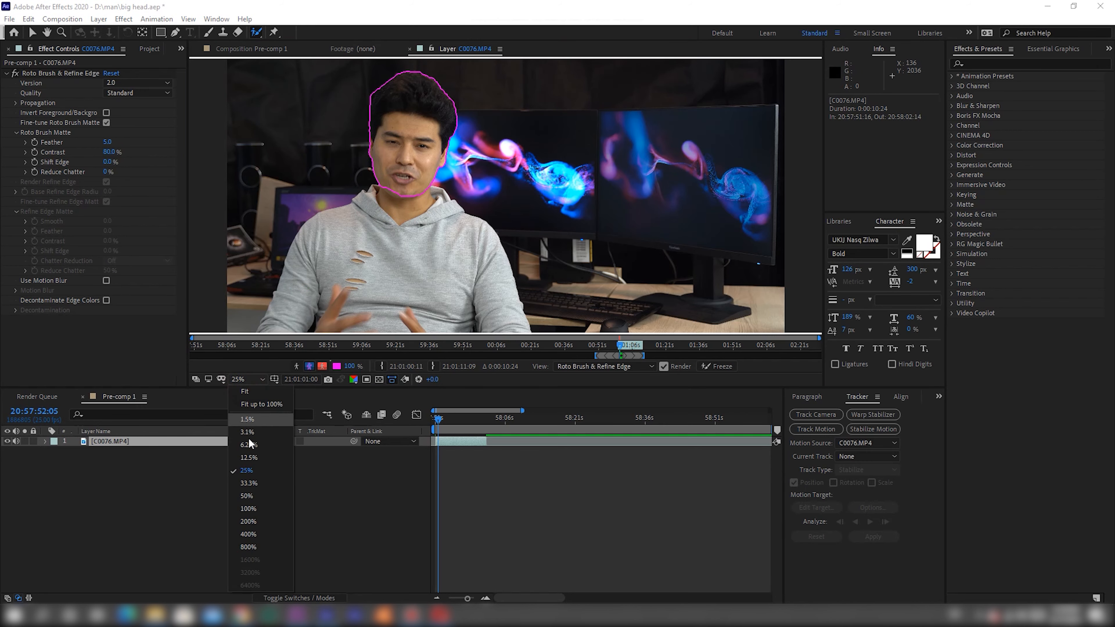
pyautogui.click(246, 495)
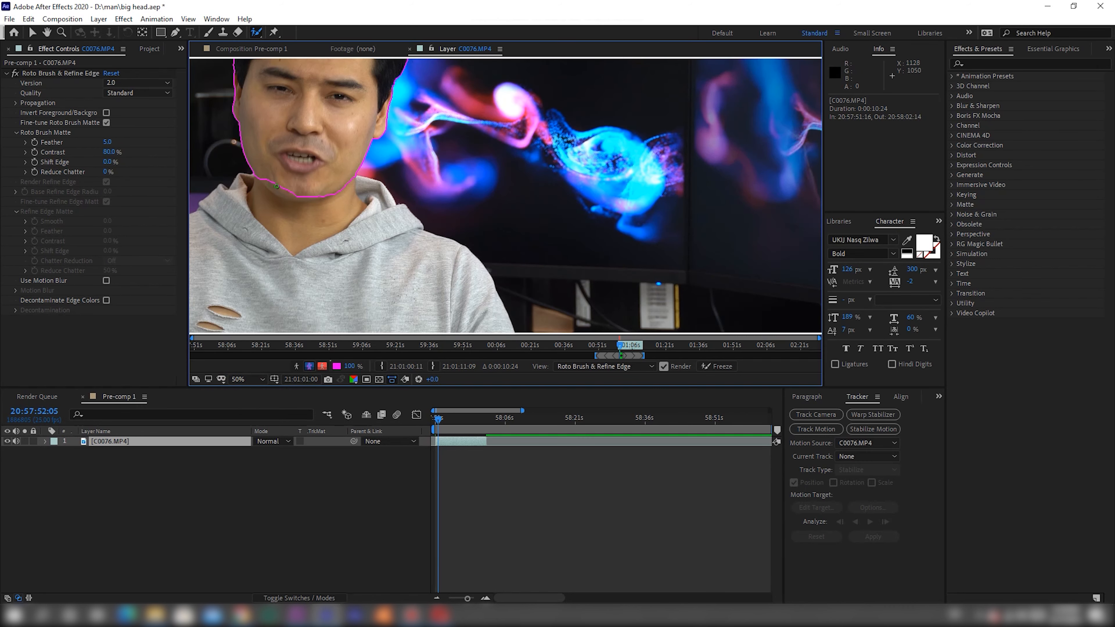
pyautogui.click(276, 189)
pyautogui.moveTo(241, 175); pyautogui.dragTo(248, 184)
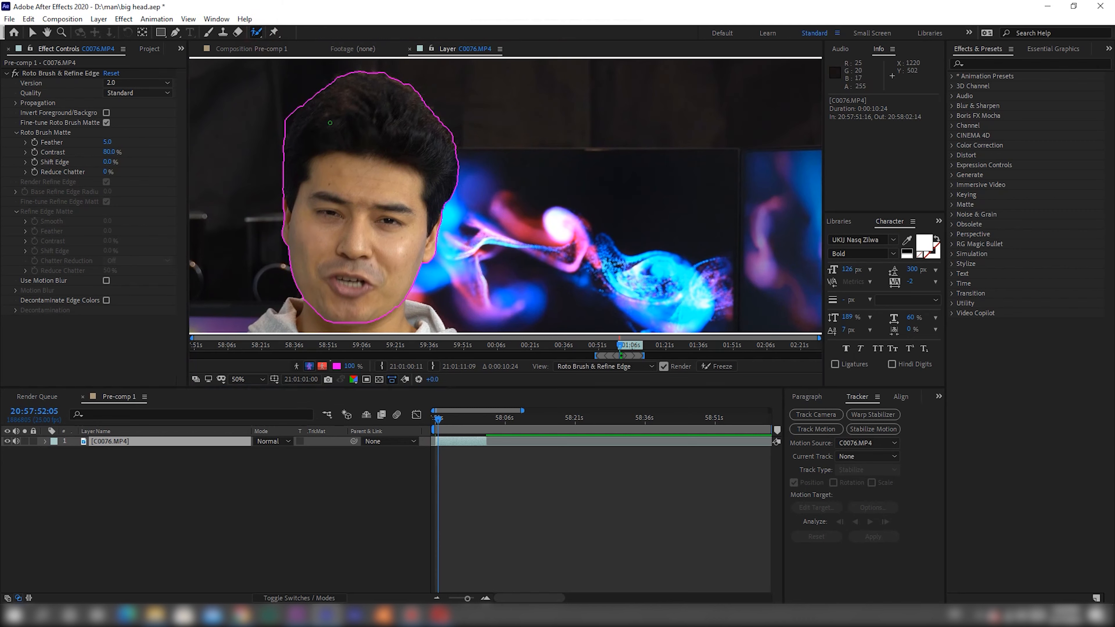
pyautogui.moveTo(288, 115); pyautogui.dragTo(290, 119)
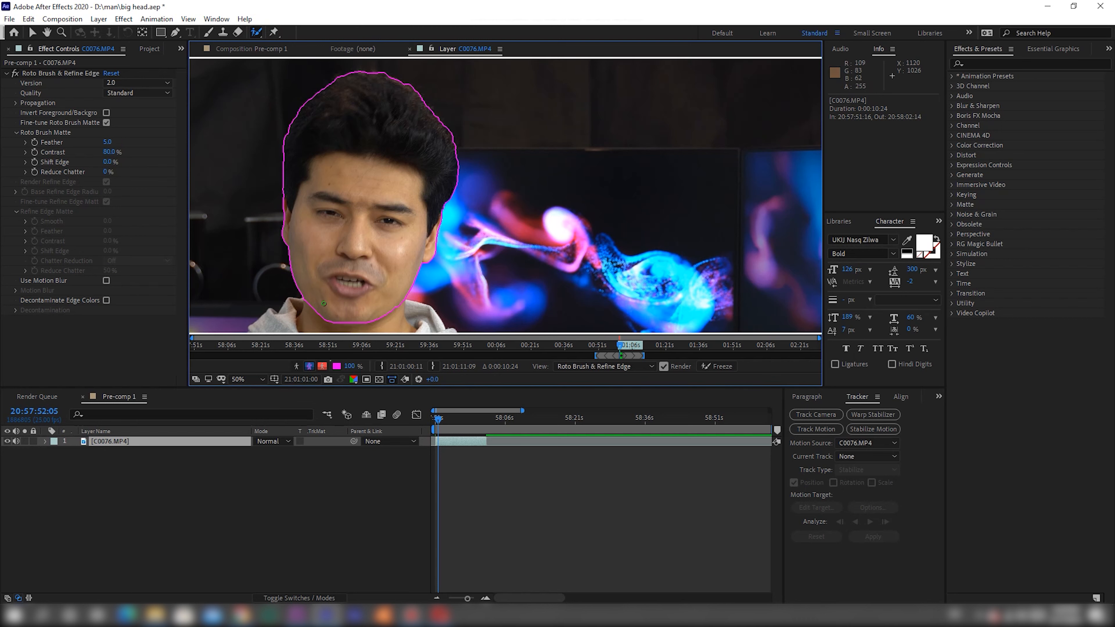
# Step: Extend the Roto Brush span in both directions across the layer's visible time range and freeze the propagation
pyautogui.click(250, 379)
pyautogui.click(251, 391)
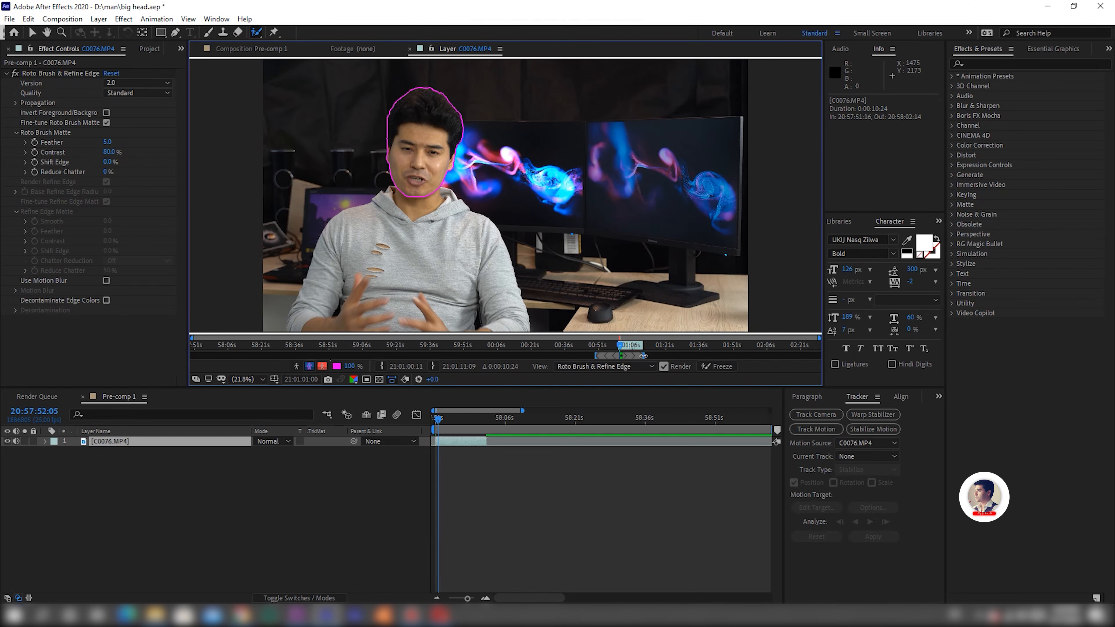
pyautogui.moveTo(644, 356); pyautogui.dragTo(815, 355)
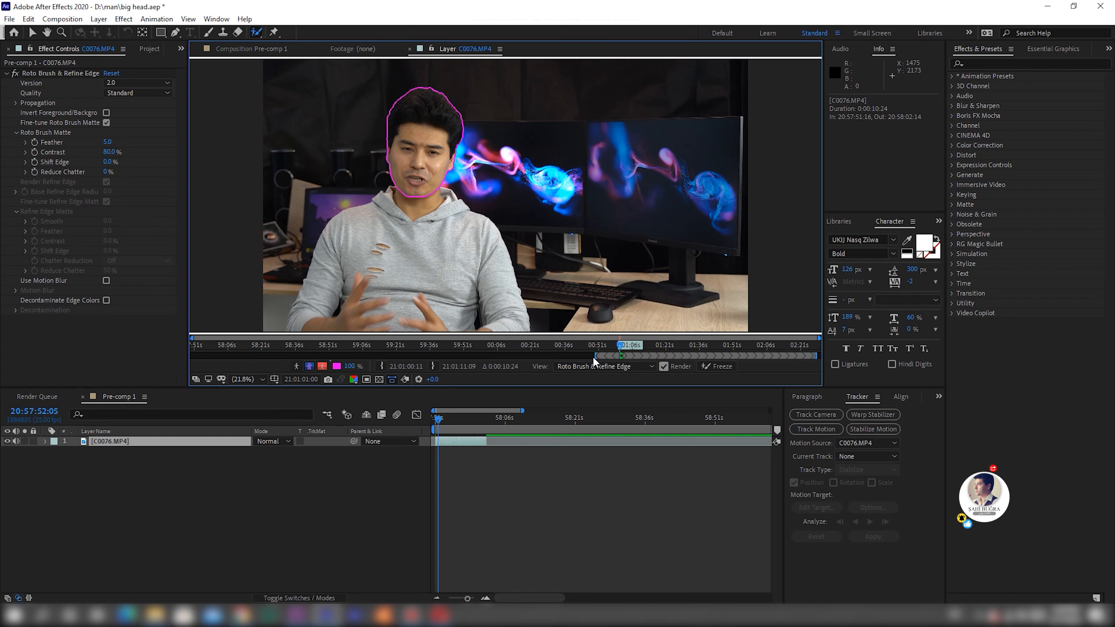
pyautogui.moveTo(592, 357); pyautogui.dragTo(193, 356)
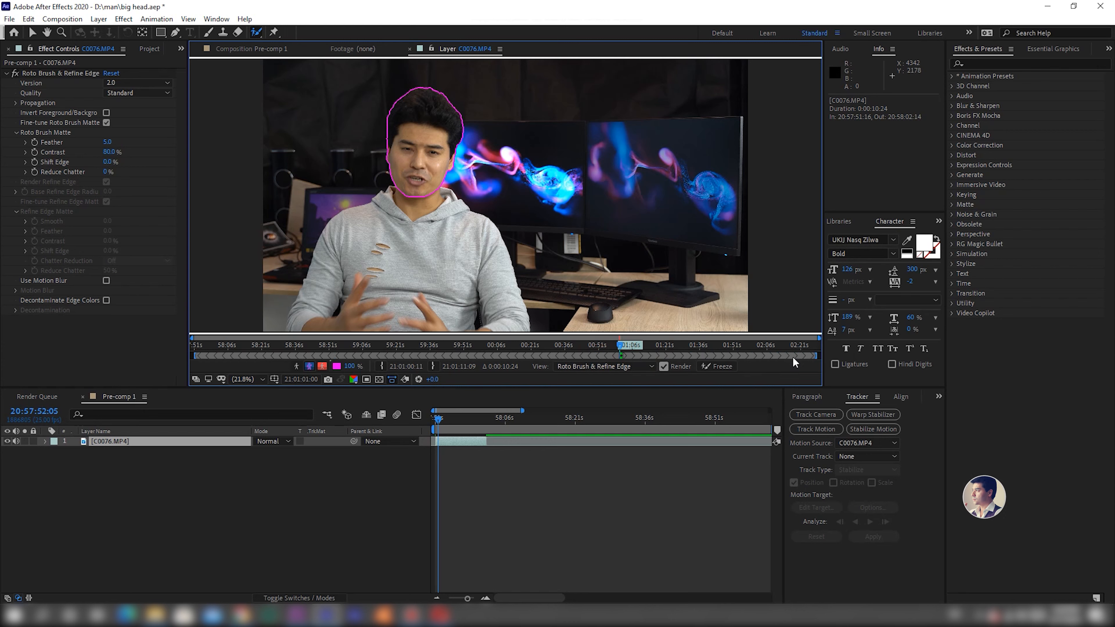
pyautogui.click(816, 355)
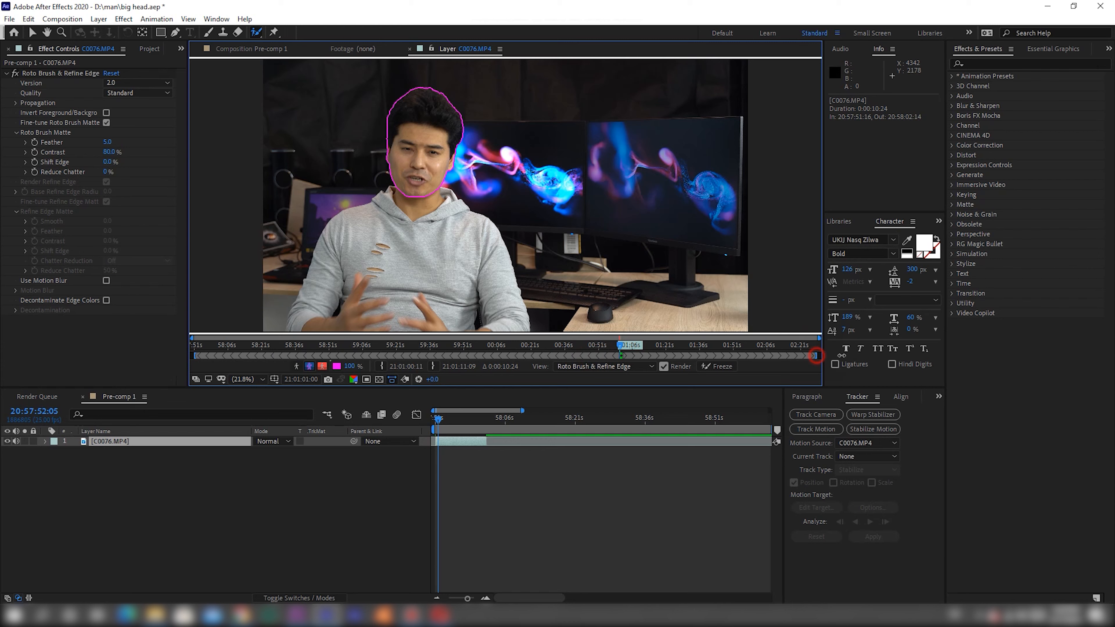
pyautogui.click(710, 369)
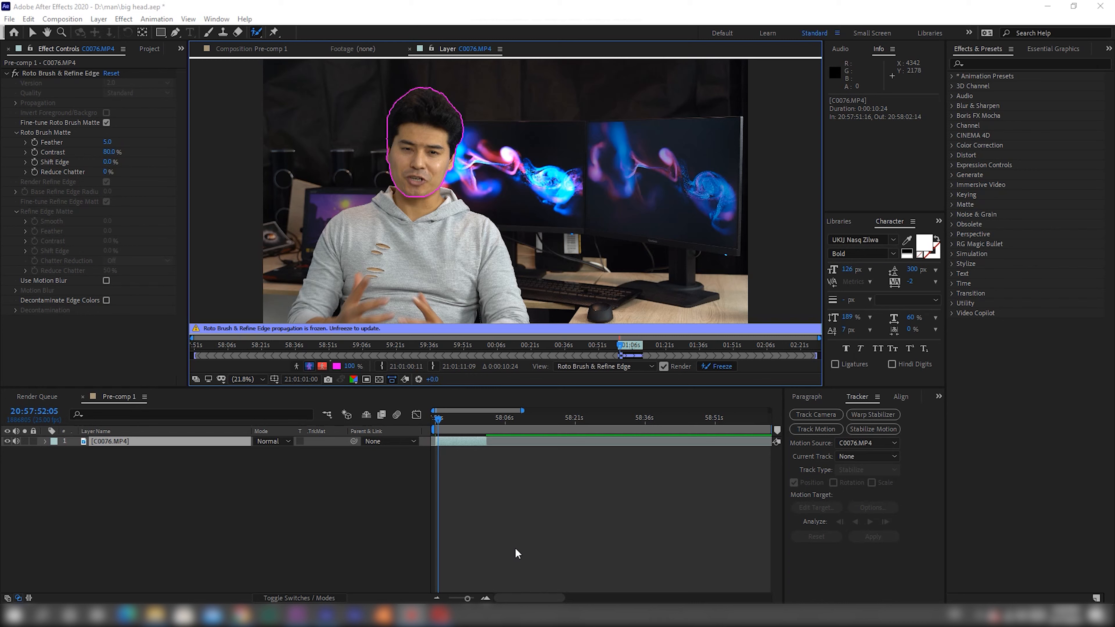
# Step: Duplicate the C0076.MP4 layer, view the head cutout on its own, and disable Roto Brush & Refine Edge on the lower copy
pyautogui.click(196, 454)
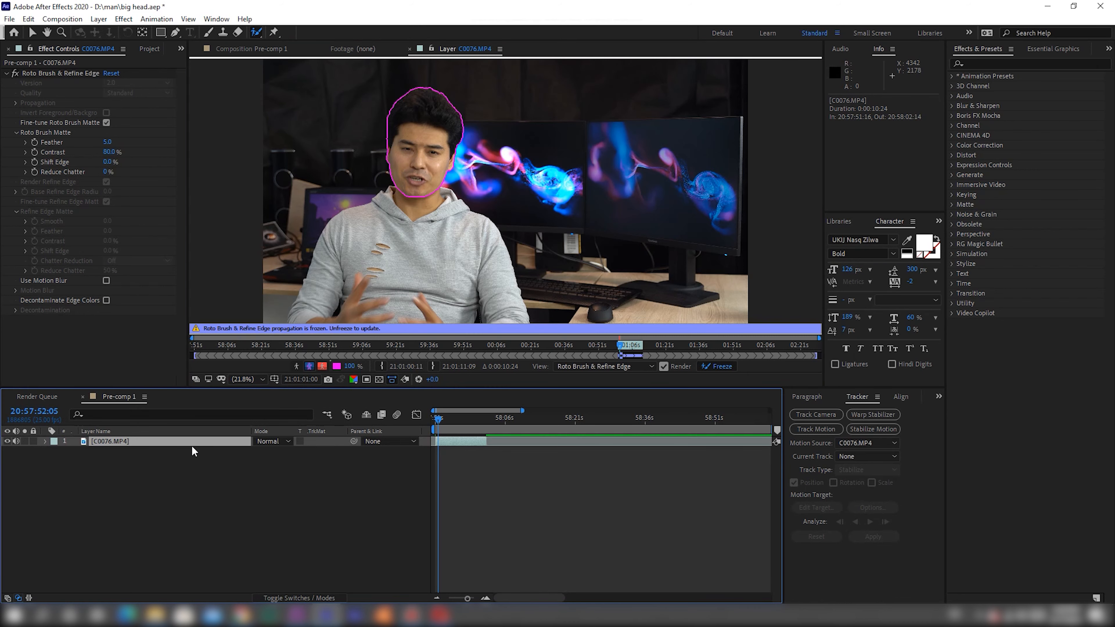
pyautogui.hotkey('ctrl', 'd')
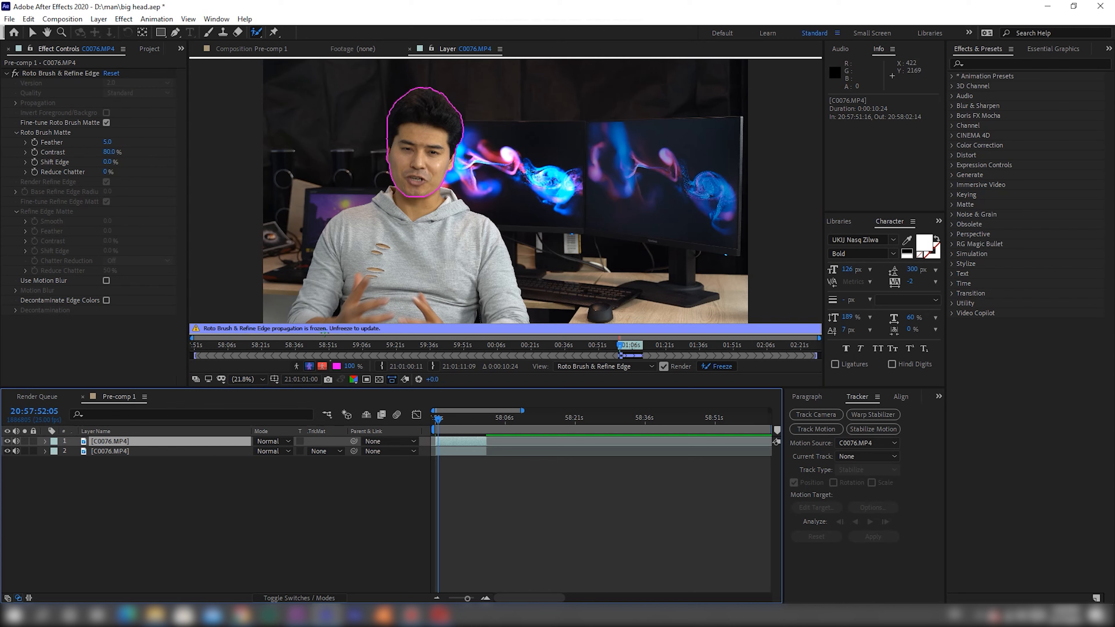
pyautogui.click(308, 367)
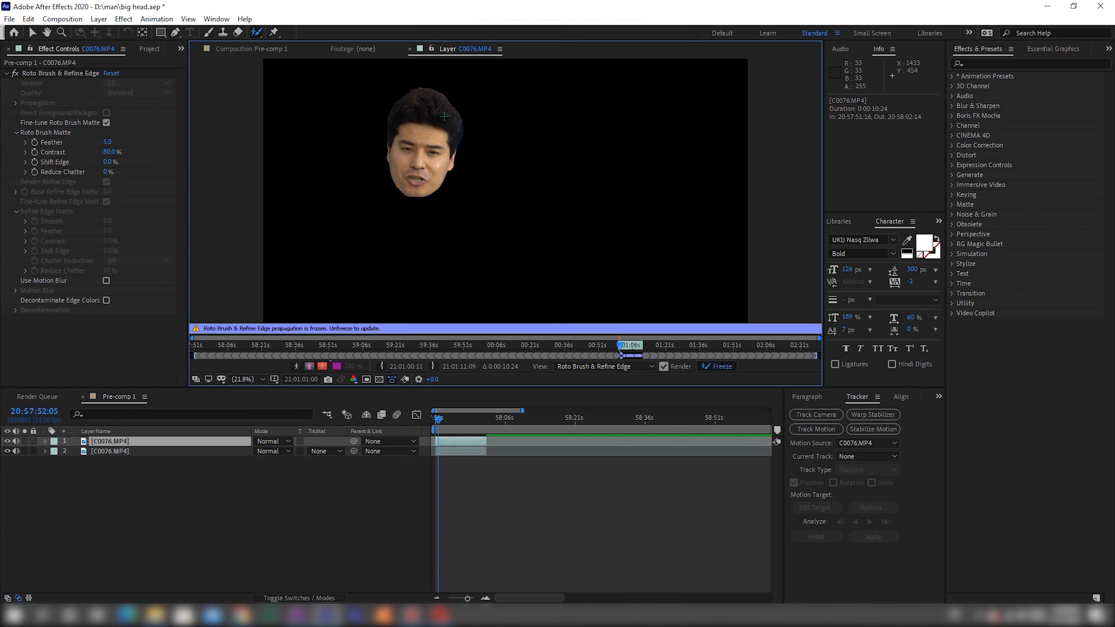
pyautogui.click(140, 452)
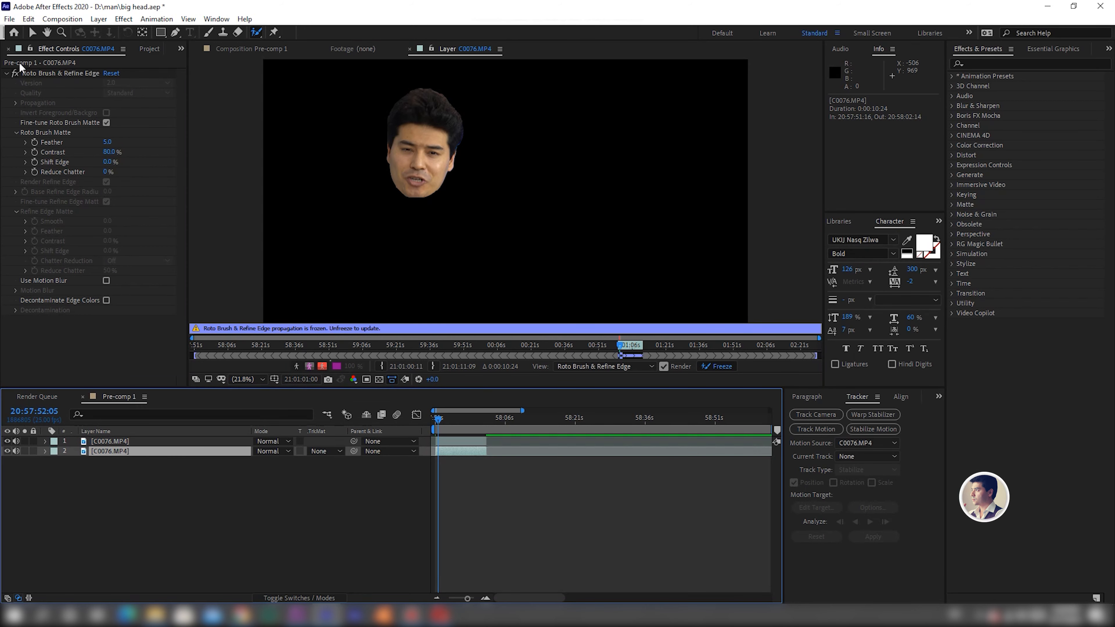
pyautogui.click(14, 80)
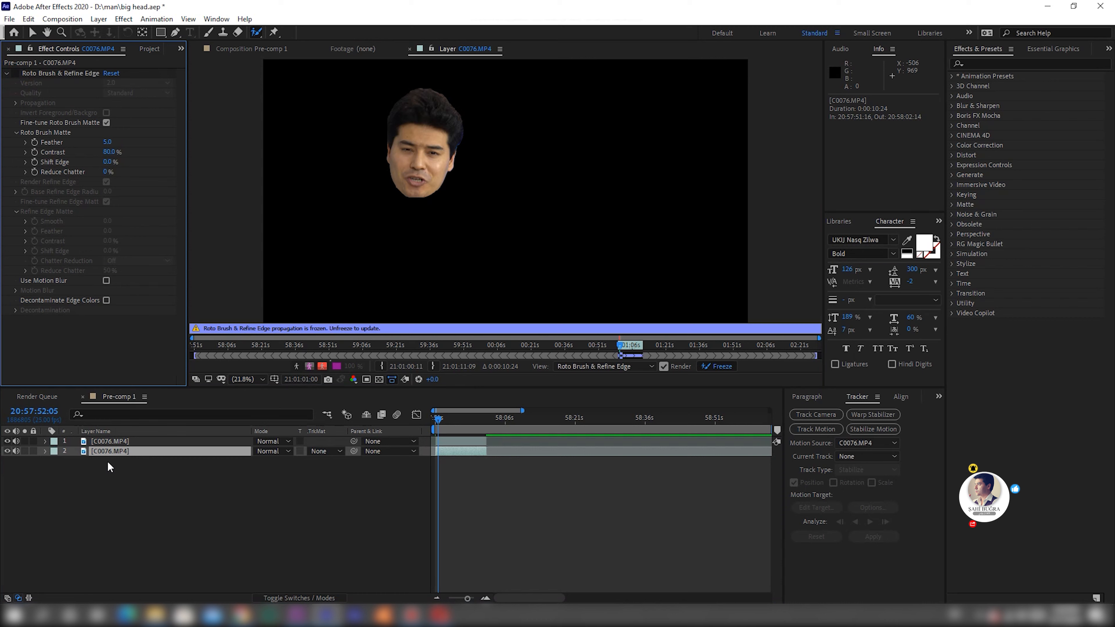
# Step: Set the upper layer's Roto Brush Matte Feather to 18.3 and Contrast to 45%
pyautogui.click(110, 441)
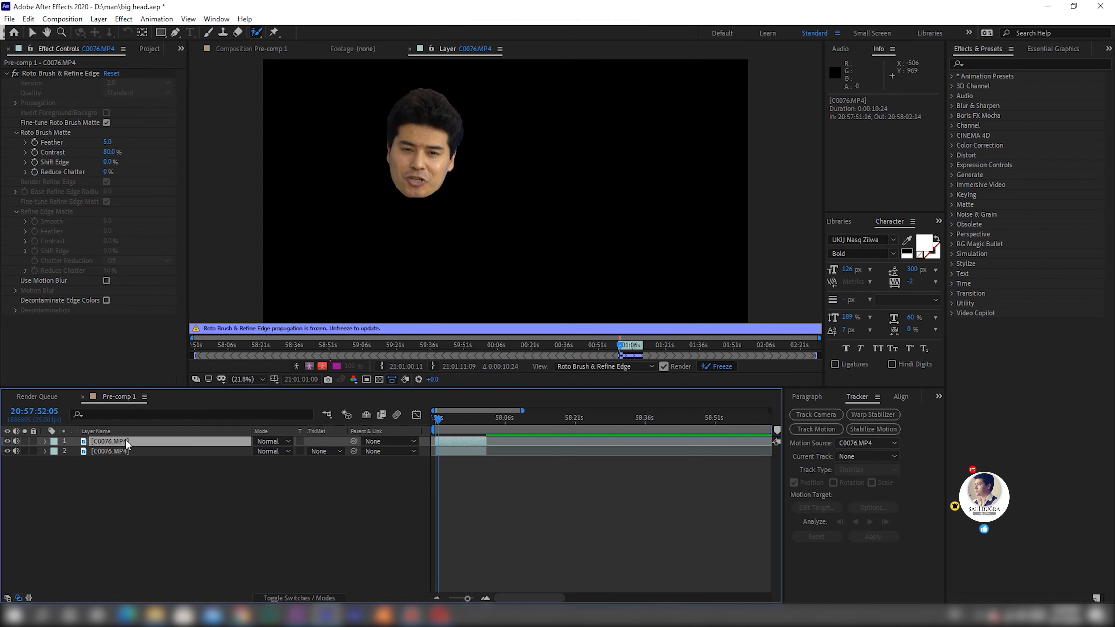
pyautogui.click(107, 143)
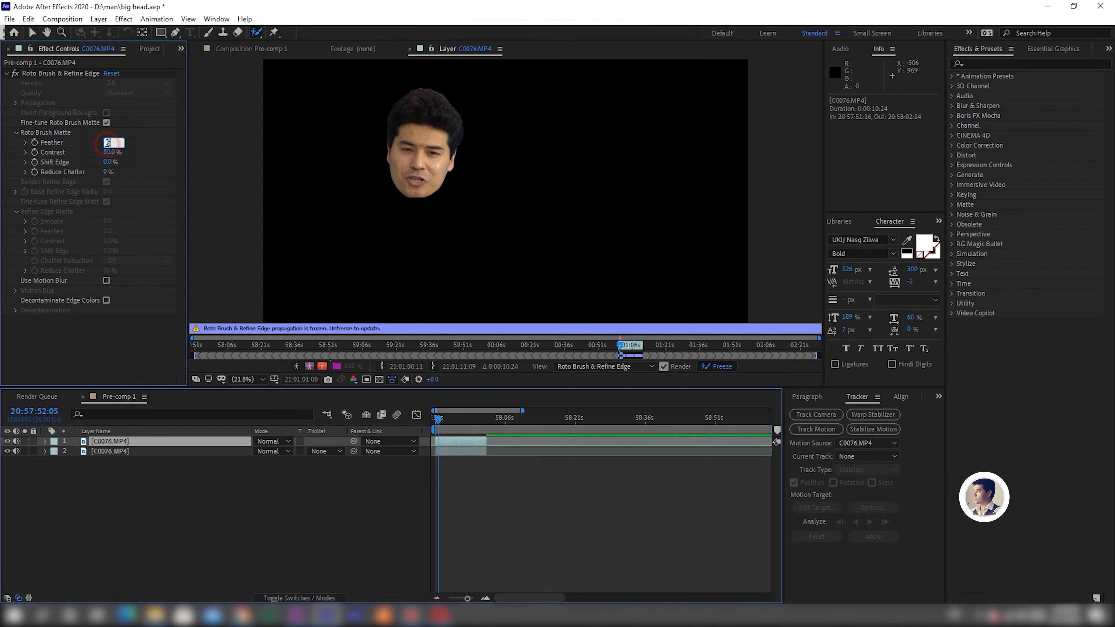
pyautogui.write('18.3')
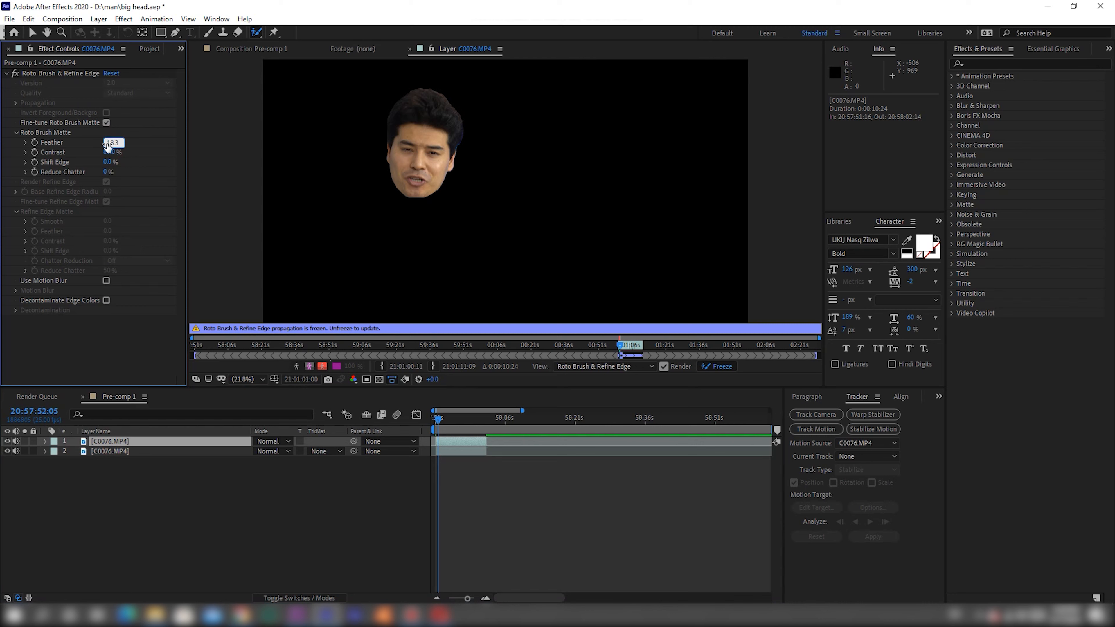
pyautogui.press('Return')
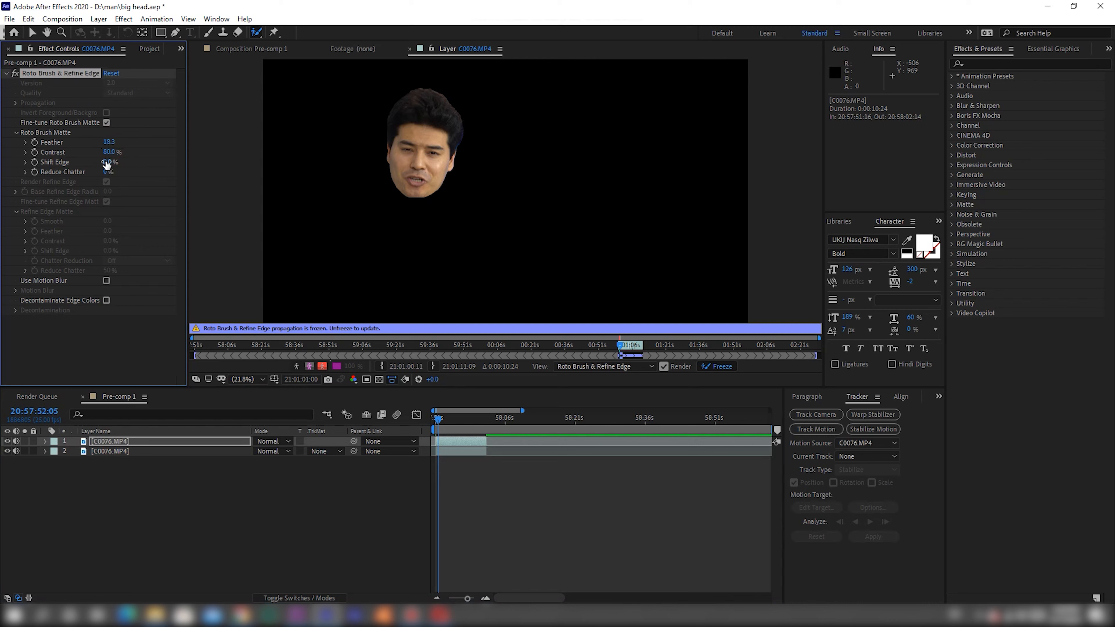
pyautogui.click(107, 153)
pyautogui.write('45')
pyautogui.press('Return')
# Step: Set the Roto Brush Matte Shift Edge to -100% and Reduce Chatter to 100%
pyautogui.click(106, 162)
pyautogui.write('-1')
pyautogui.press('Return')
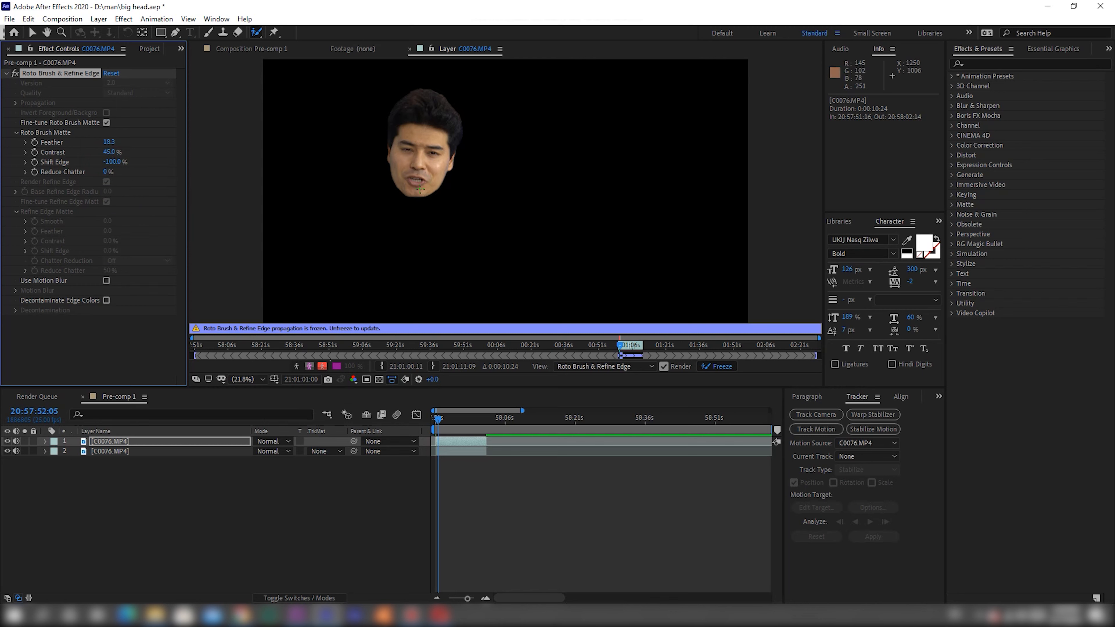
pyautogui.click(105, 172)
pyautogui.write('100')
pyautogui.press('Return')
# Step: Show the Pre-comp 1 composition and scale the upper C0076.MP4 layer to 130%
pyautogui.click(219, 441)
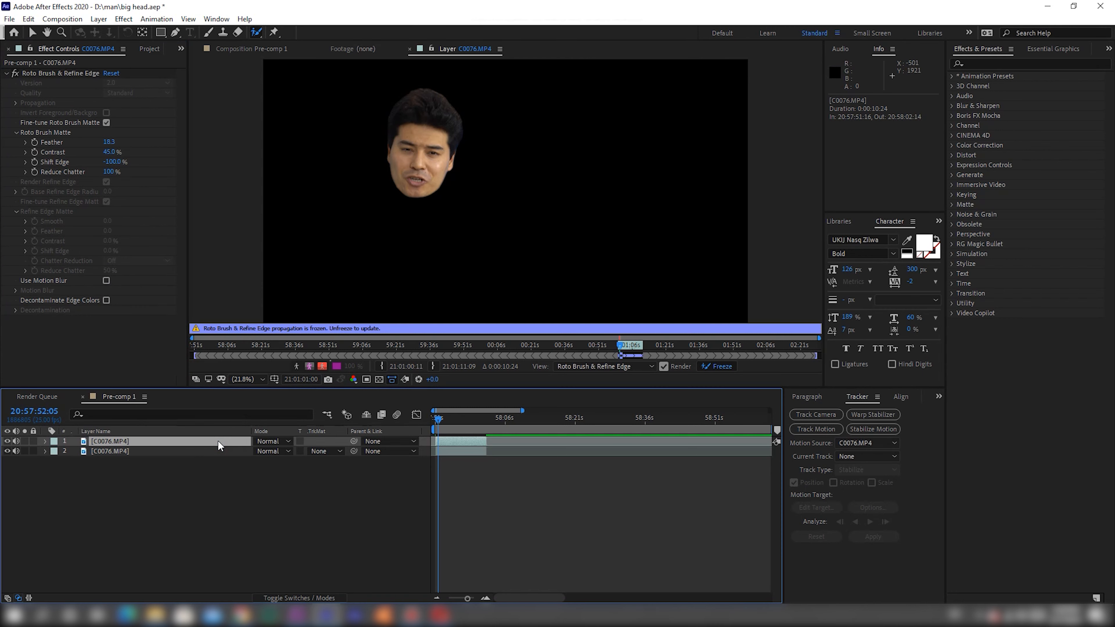
pyautogui.click(223, 48)
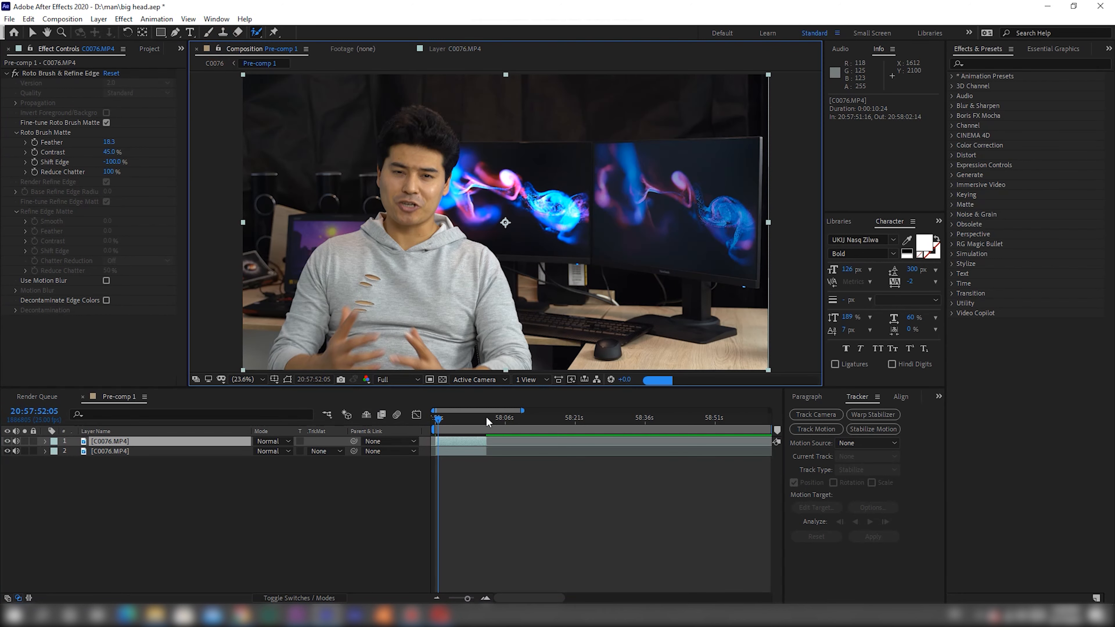
pyautogui.click(185, 444)
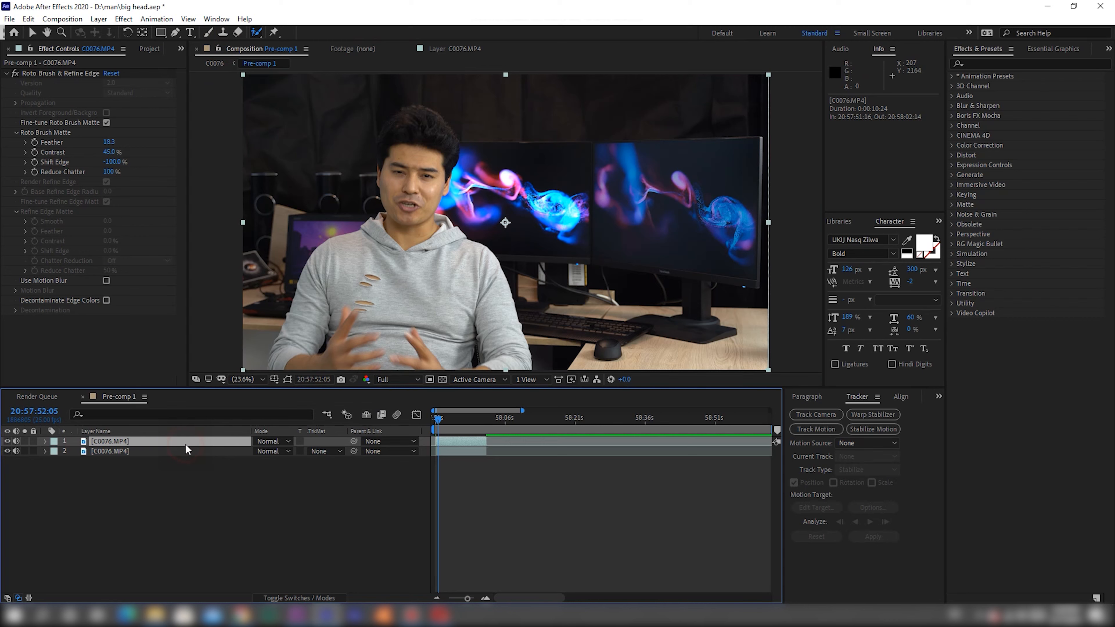
pyautogui.click(46, 441)
pyautogui.click(54, 461)
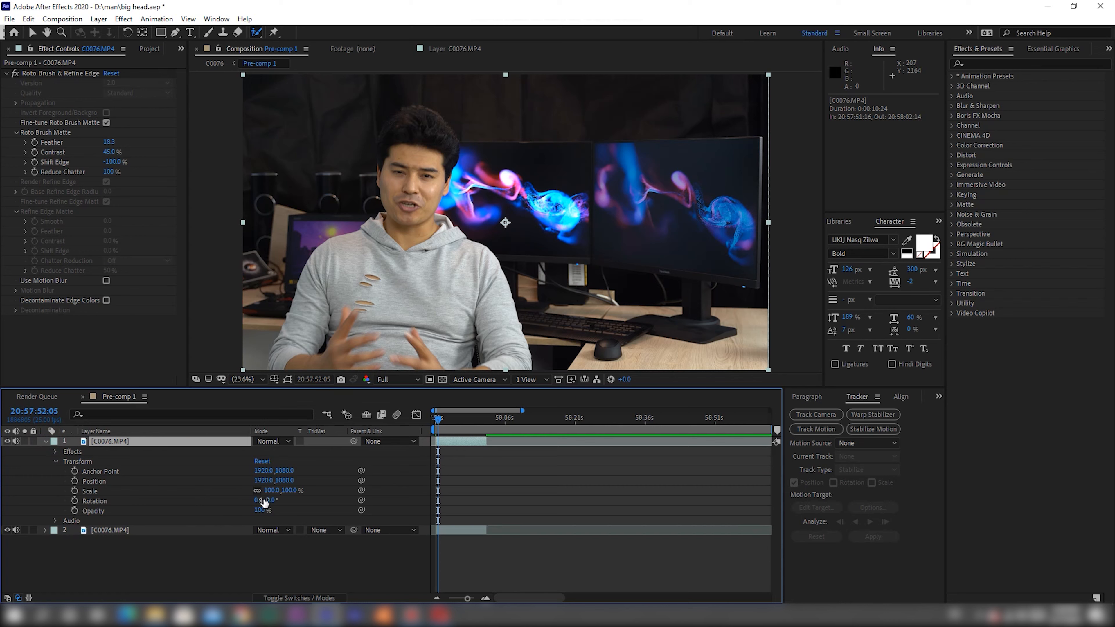
pyautogui.click(272, 491)
pyautogui.write('130')
pyautogui.press('Return')
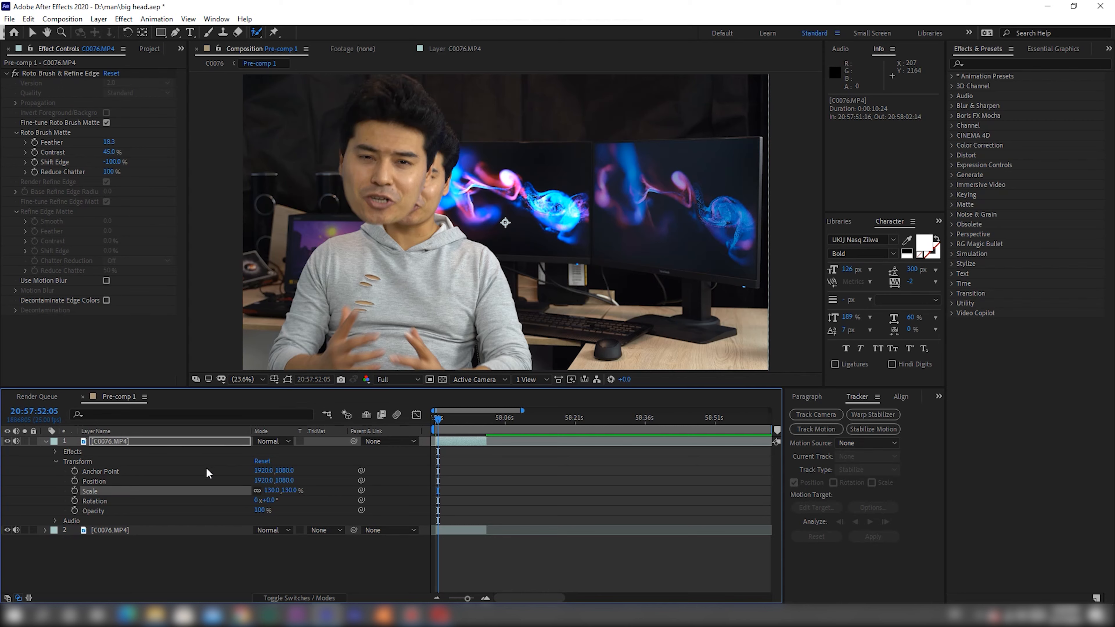
# Step: Move the enlarged head over the original head and neck, to a layer position of about 2175, 1152
pyautogui.click(384, 190)
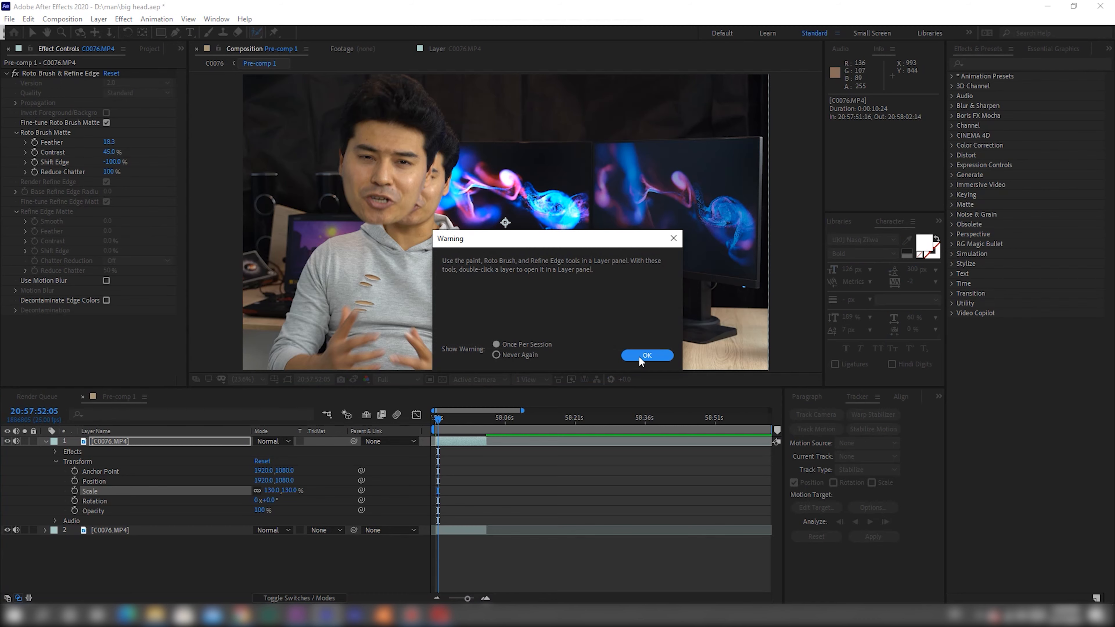
pyautogui.click(647, 355)
pyautogui.moveTo(380, 206); pyautogui.dragTo(402, 209)
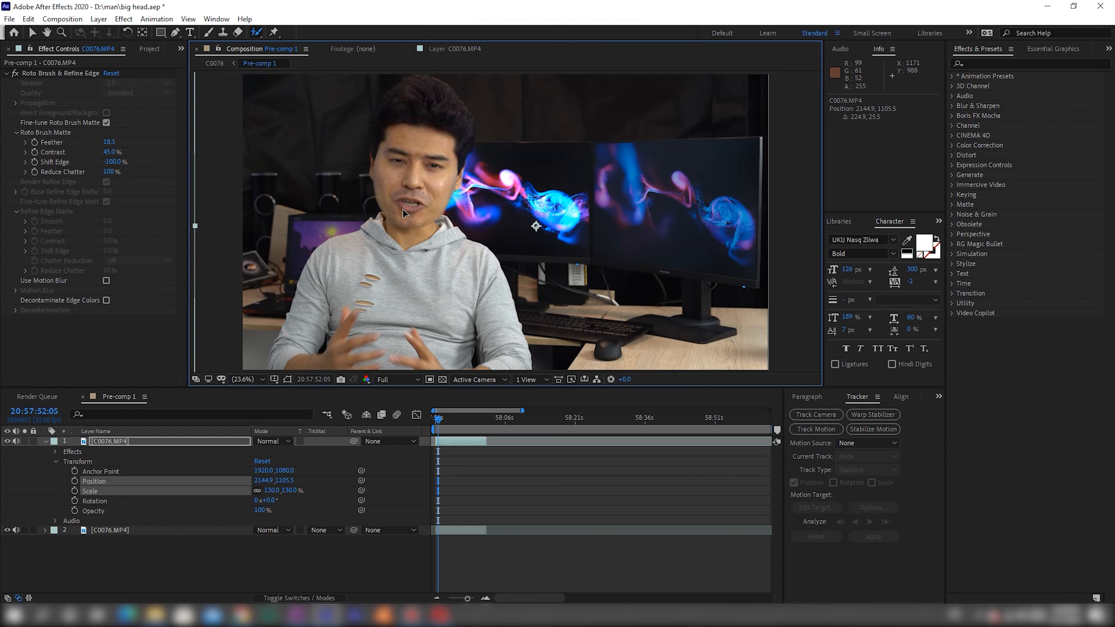
pyautogui.moveTo(402, 210); pyautogui.dragTo(407, 210)
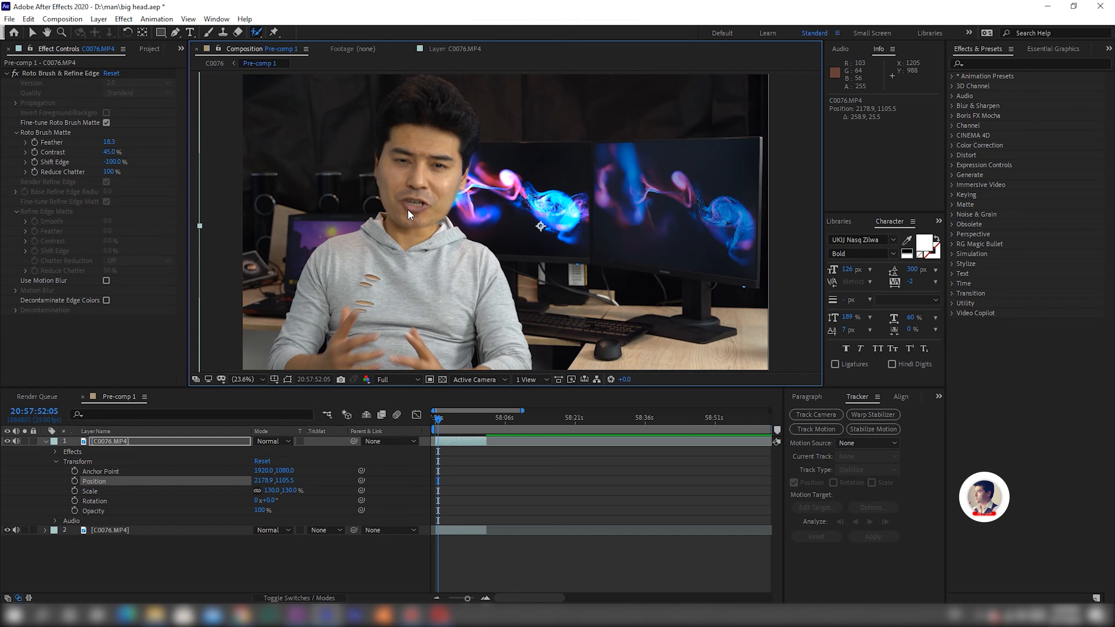
pyautogui.moveTo(420, 200); pyautogui.dragTo(418, 207)
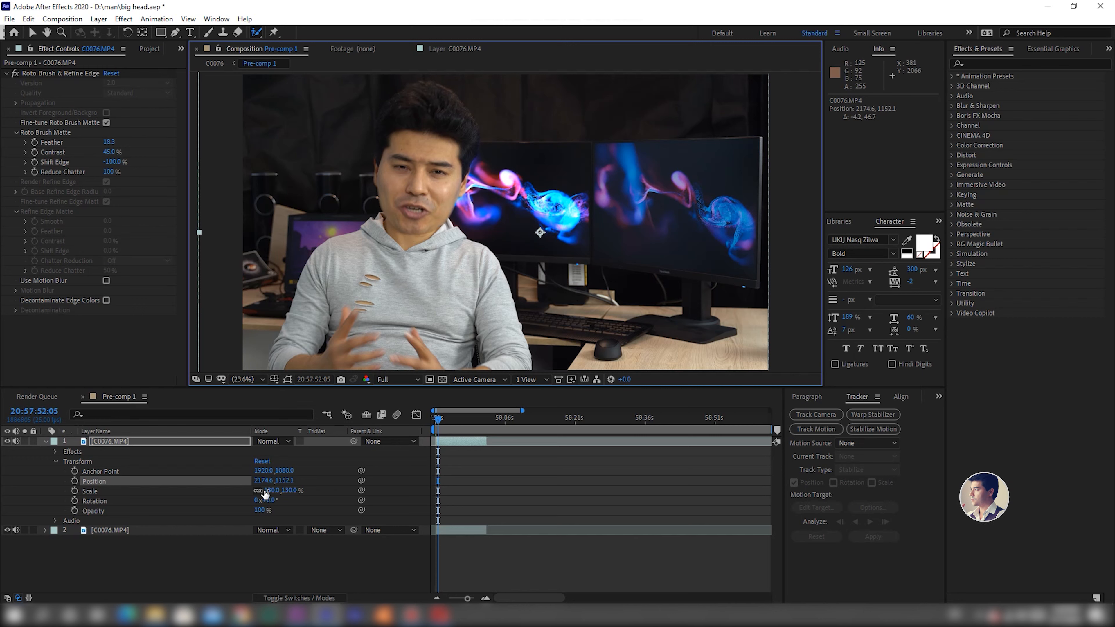
# Step: Set the upper layer's Position to 2178, 1160 and check the head placement at a slightly later frame
pyautogui.click(266, 481)
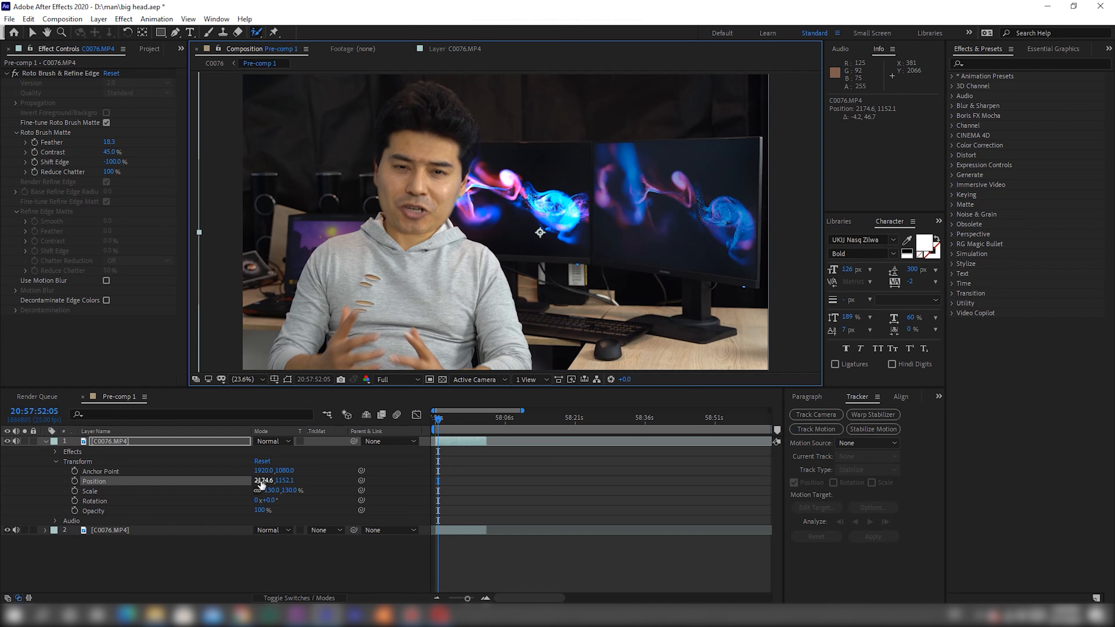
pyautogui.write('2178')
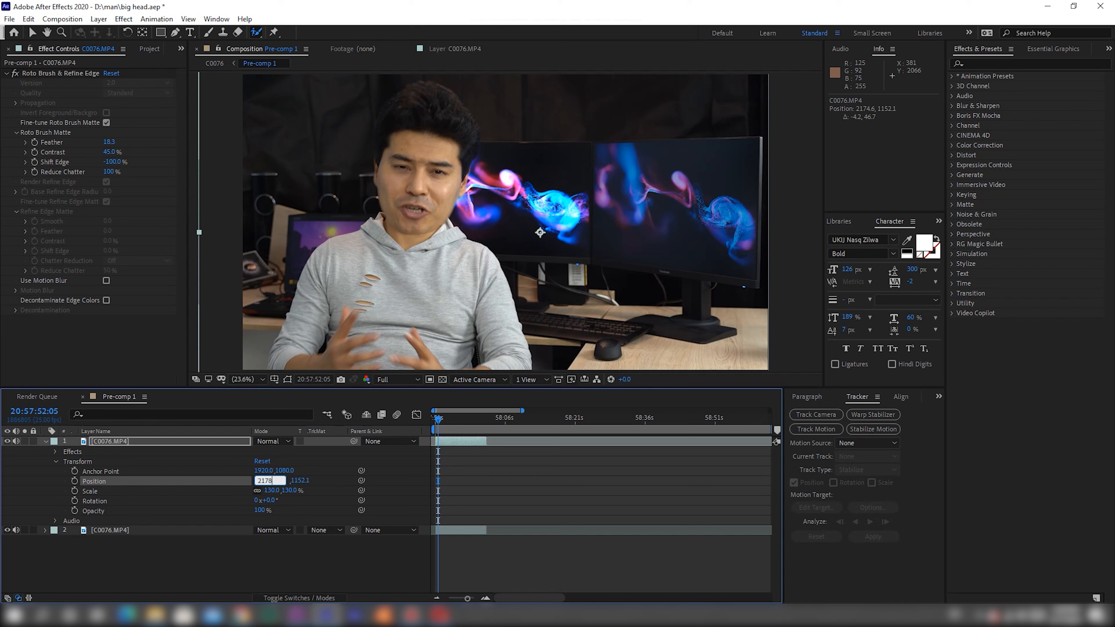
pyautogui.click(299, 480)
pyautogui.write('1160')
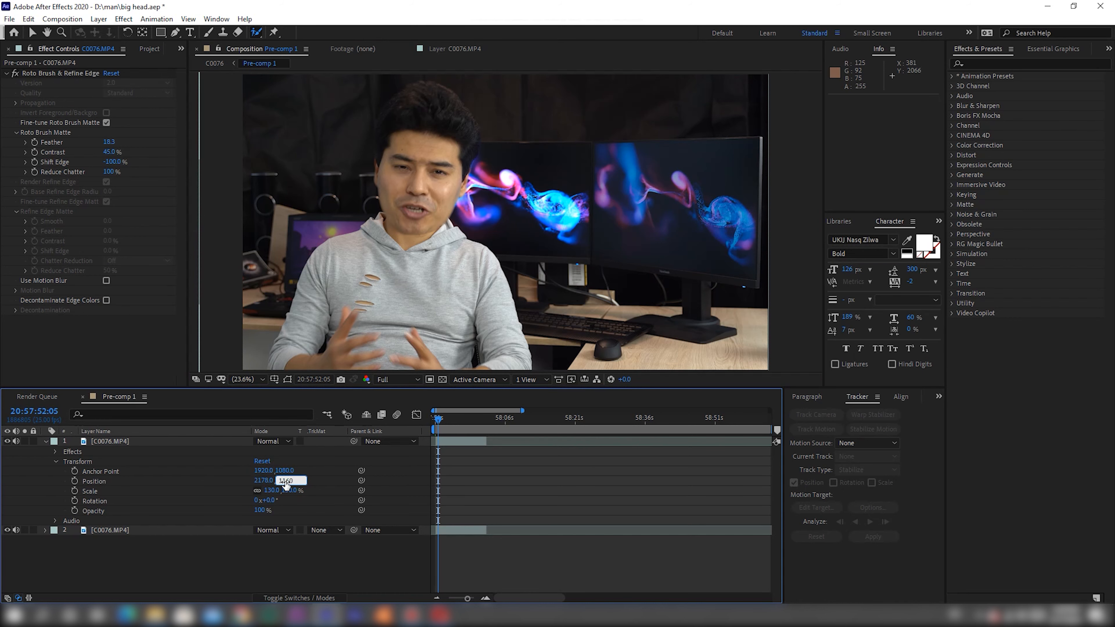
pyautogui.press('Return')
pyautogui.moveTo(439, 418); pyautogui.dragTo(446, 418)
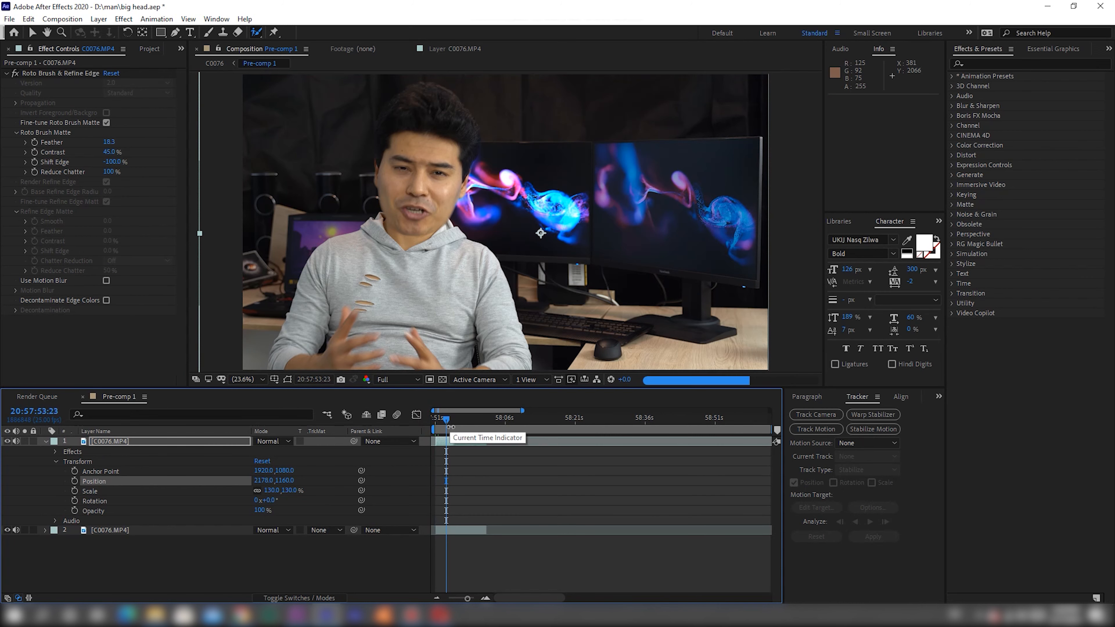